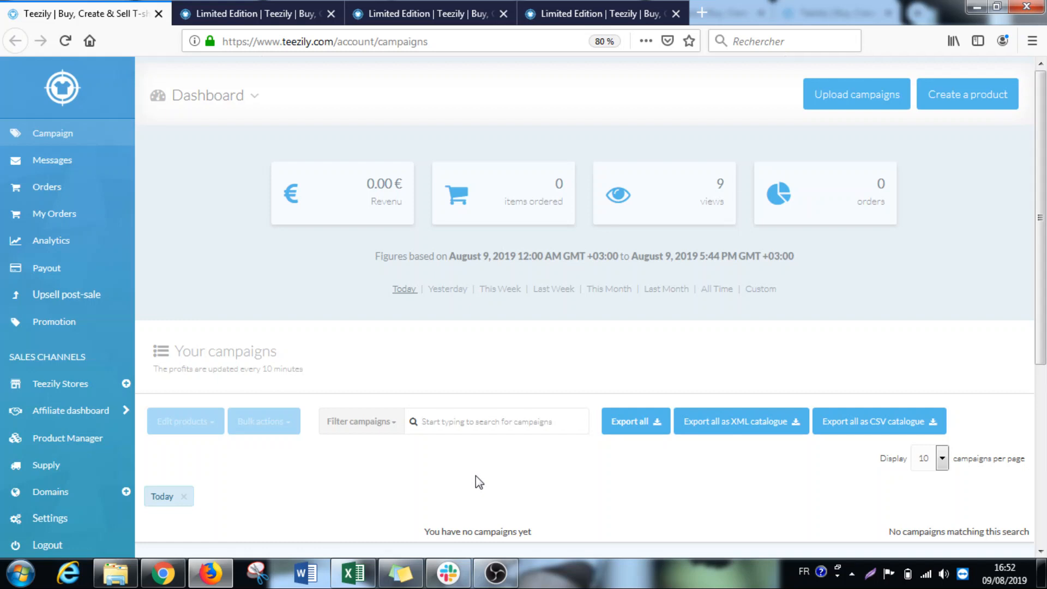
# - Create a new product of the type Canvas Print
pyautogui.click(974, 98)
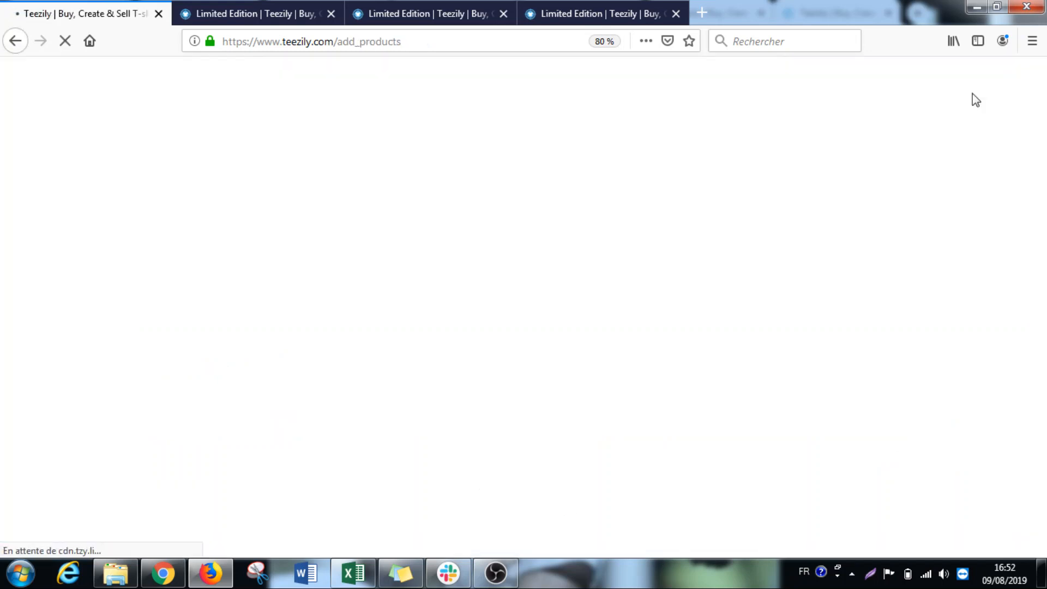
pyautogui.scroll(-2, 807, 273)
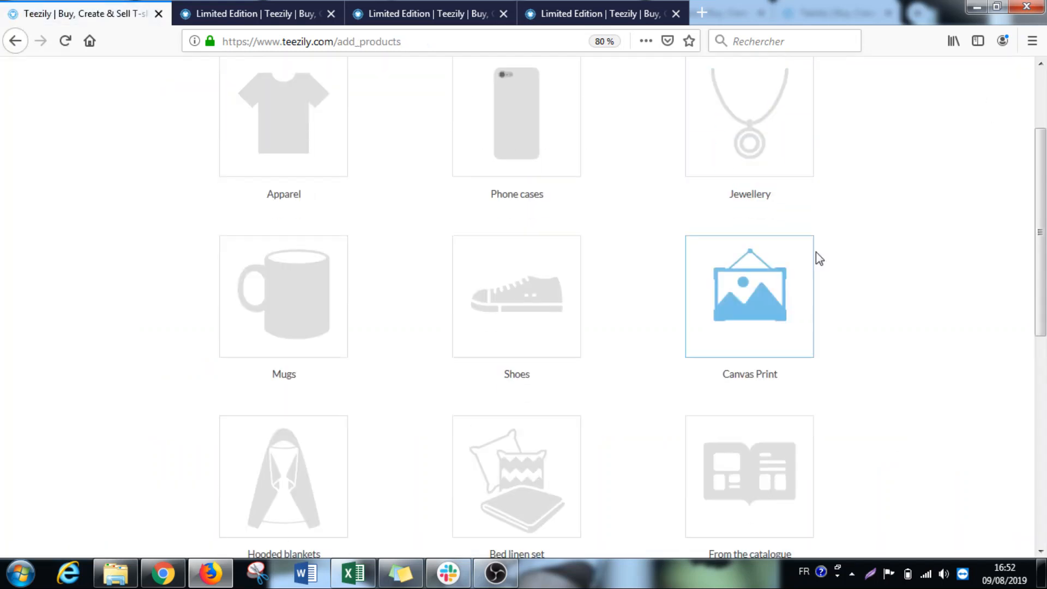
pyautogui.click(754, 297)
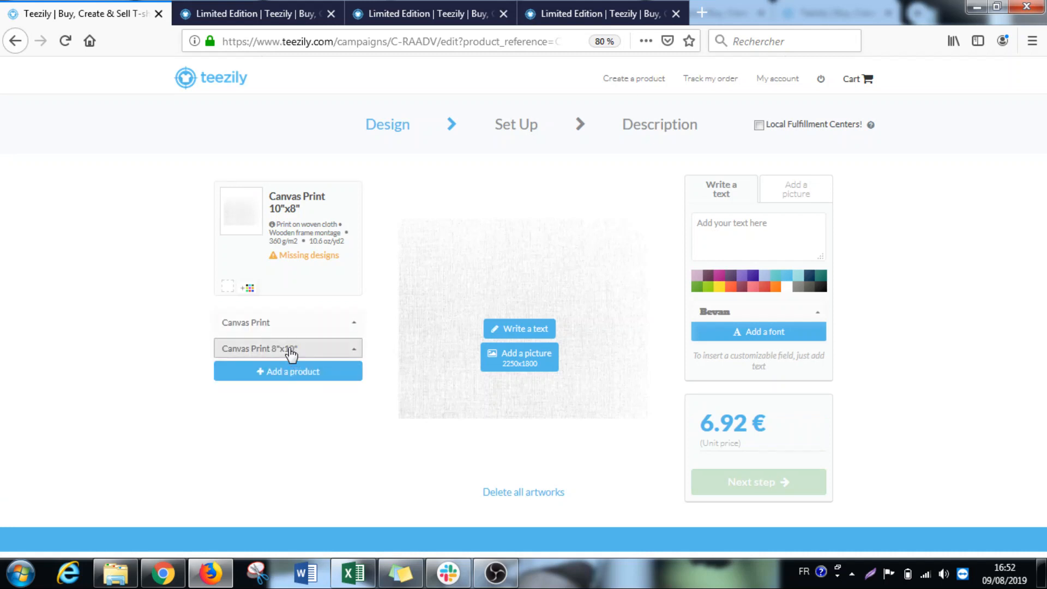
# - Change the canvas print's size to 16"x12"
pyautogui.click(288, 349)
pyautogui.click(288, 319)
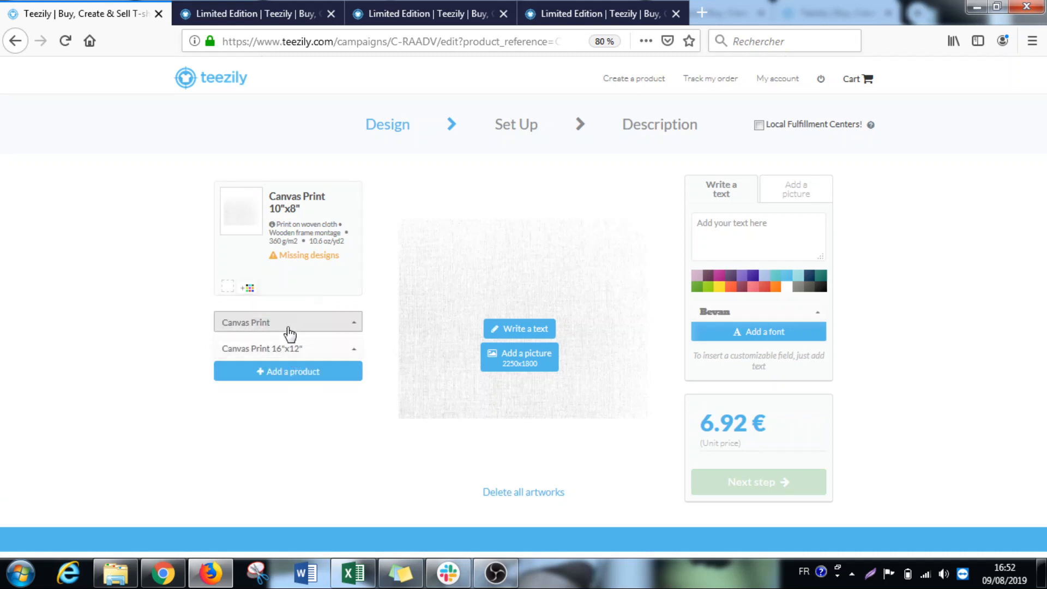
pyautogui.click(294, 371)
pyautogui.click(346, 195)
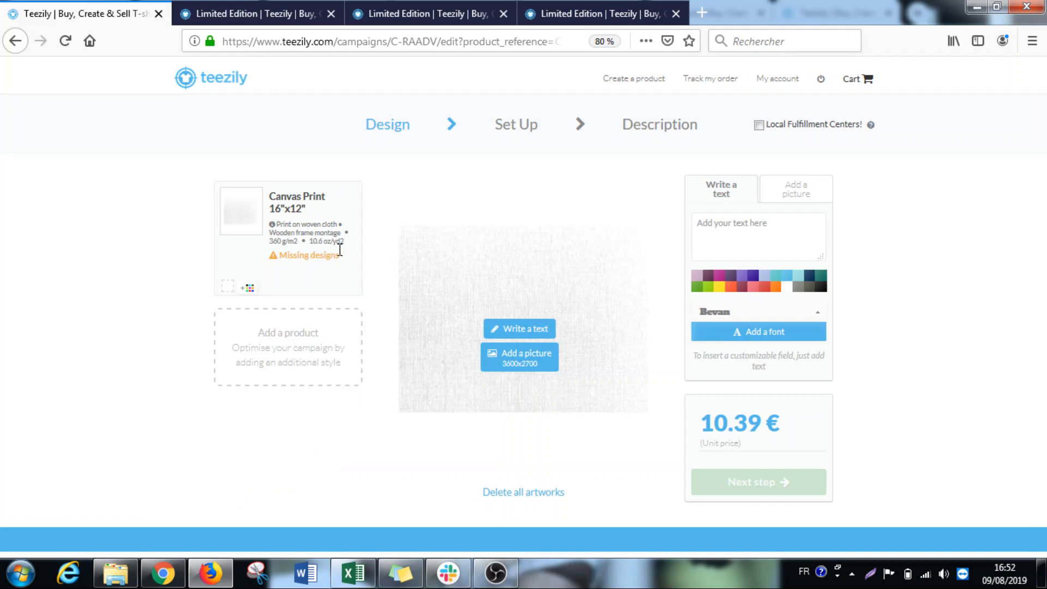
# - Upload the picture Canvas_3600x2700 as the artwork of the canvas print
pyautogui.click(519, 360)
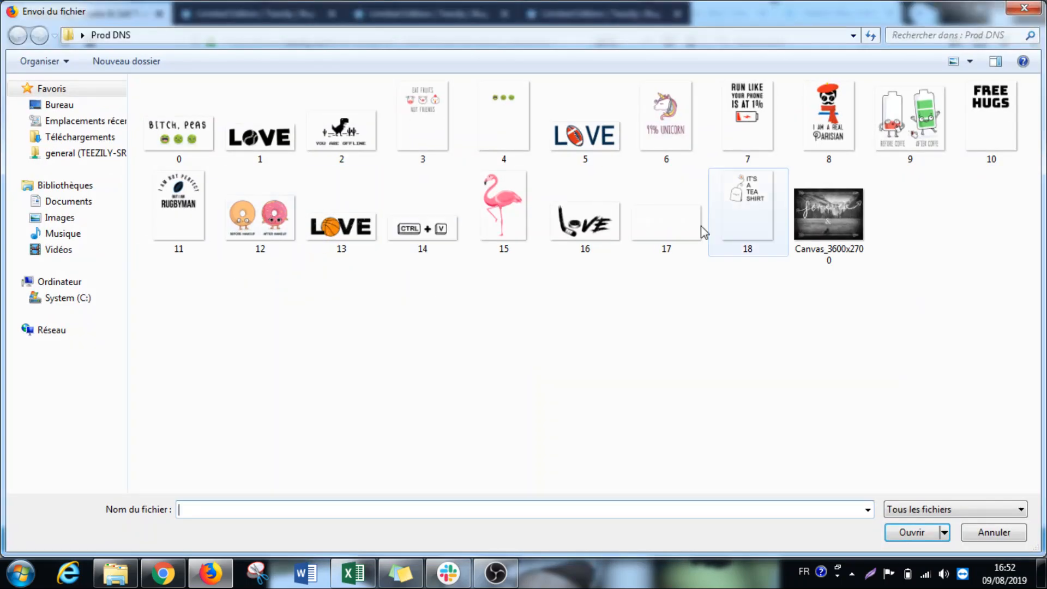
pyautogui.click(835, 225)
pyautogui.doubleClick(836, 224)
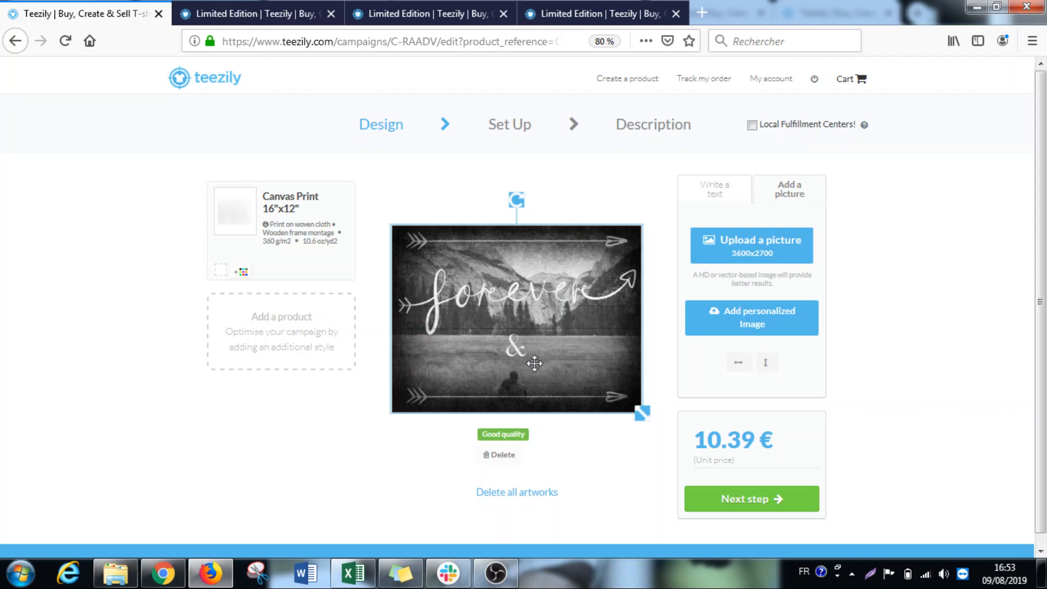
# - Add the white text "Name1" before the ampersand on the artwork and set it as customizable text
pyautogui.click(717, 199)
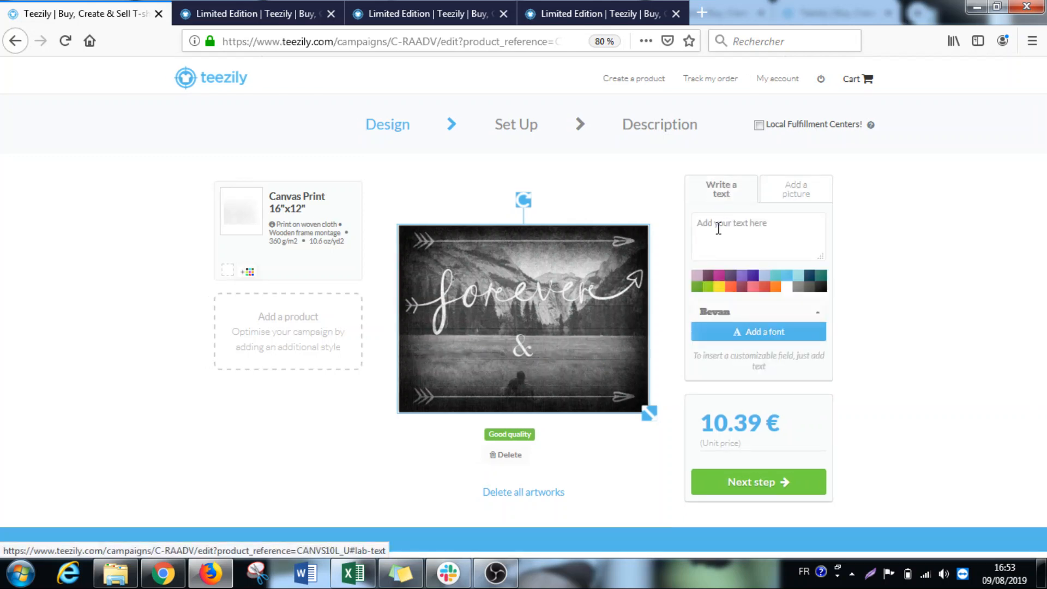
pyautogui.write('Name1')
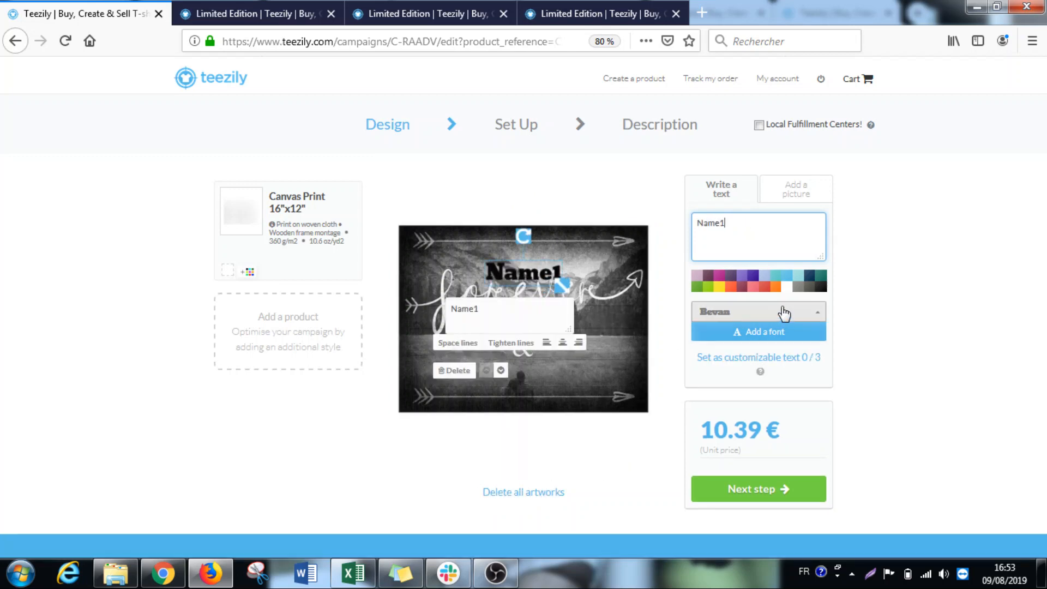
pyautogui.click(786, 287)
pyautogui.click(543, 284)
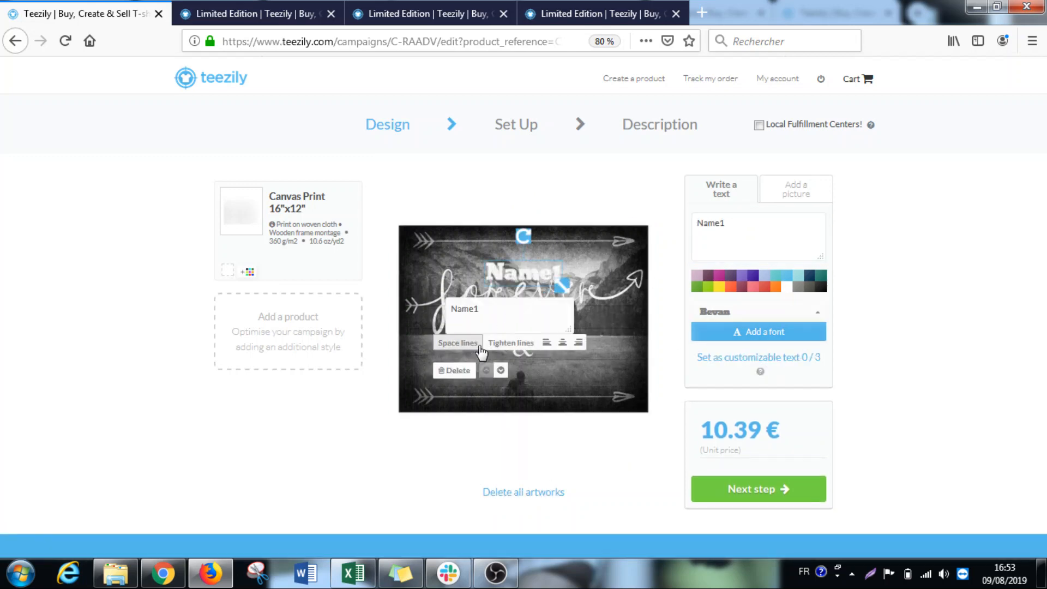
pyautogui.moveTo(522, 283); pyautogui.dragTo(473, 344)
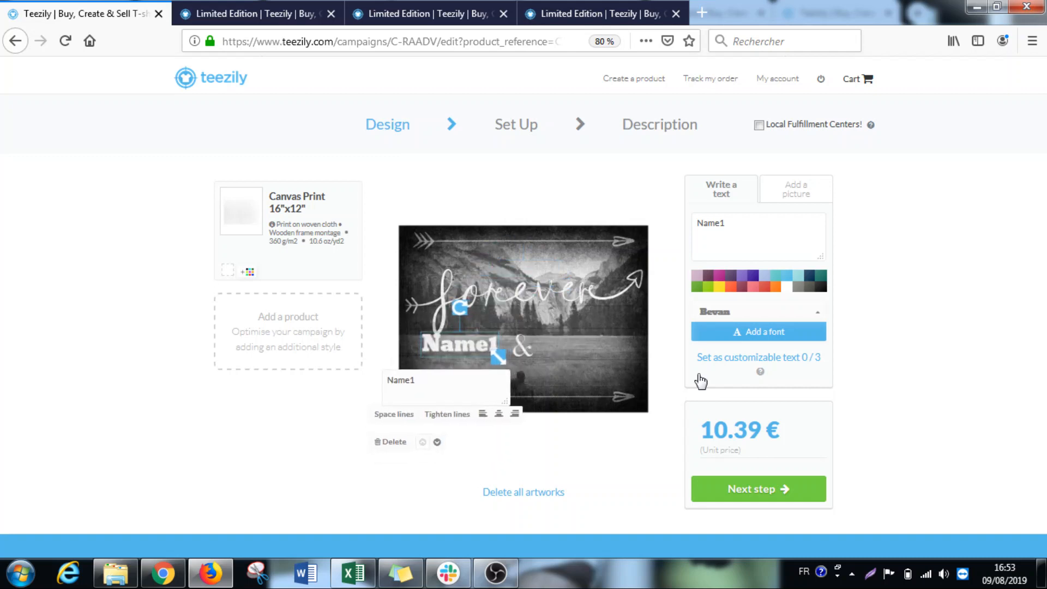
pyautogui.click(776, 363)
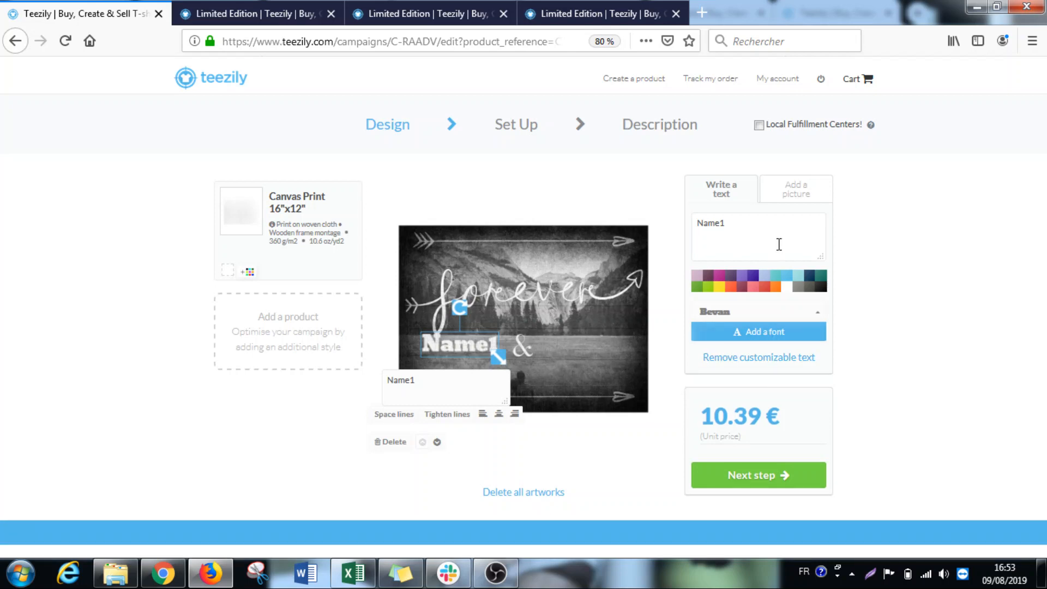
# - Add the text "Name2" after the ampersand on the artwork and set it as customizable text
pyautogui.click(565, 338)
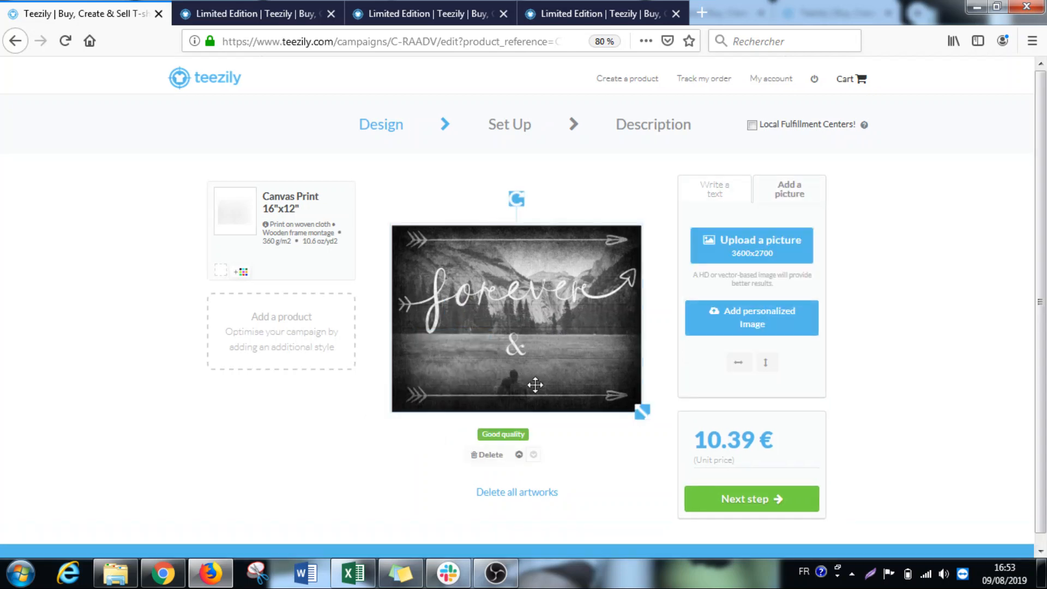
pyautogui.click(572, 451)
pyautogui.click(742, 227)
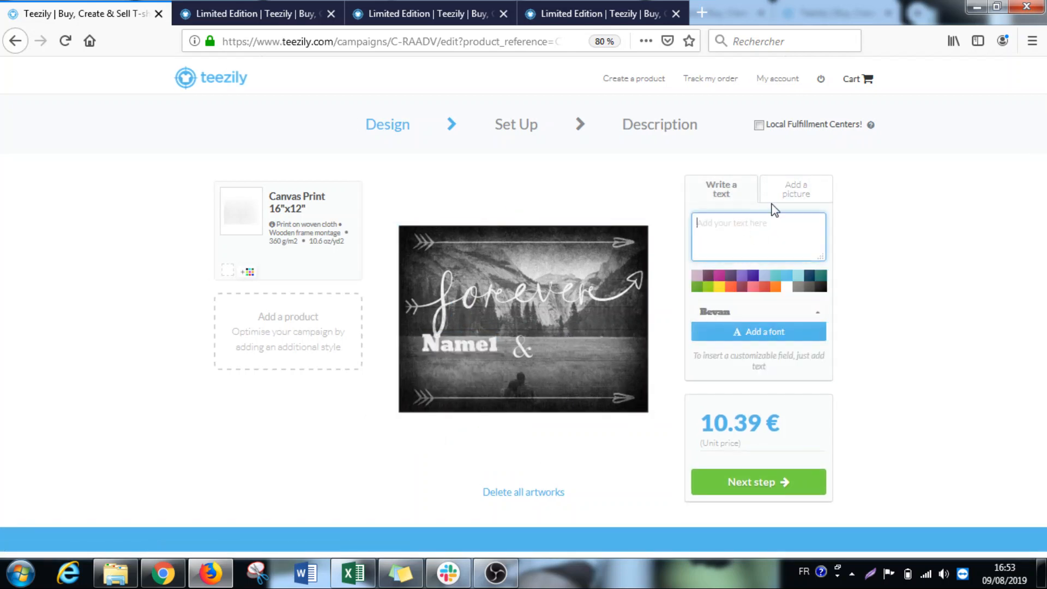
pyautogui.write('Name2')
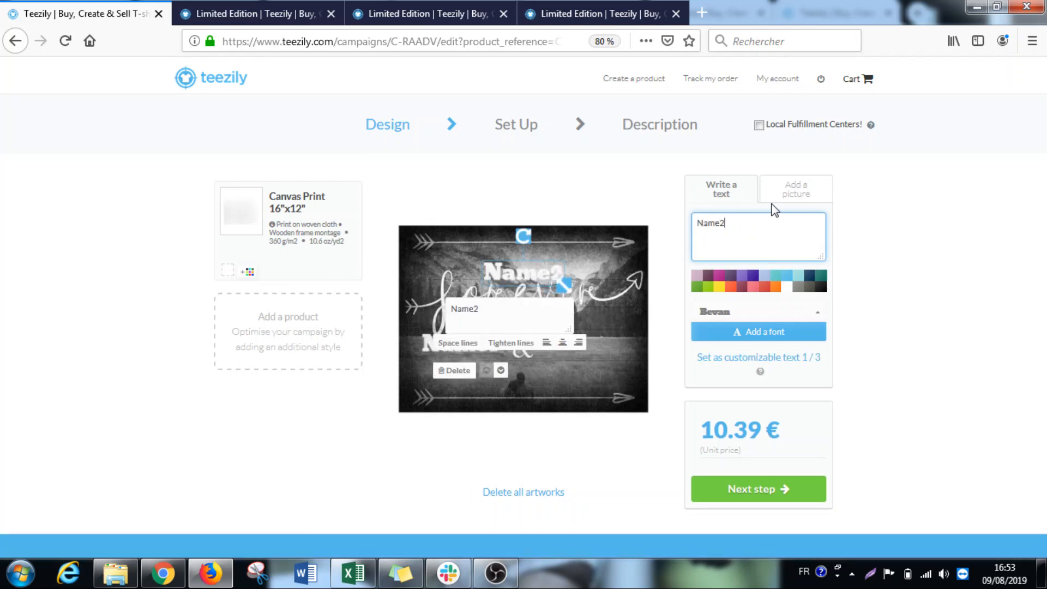
pyautogui.moveTo(540, 277); pyautogui.dragTo(601, 353)
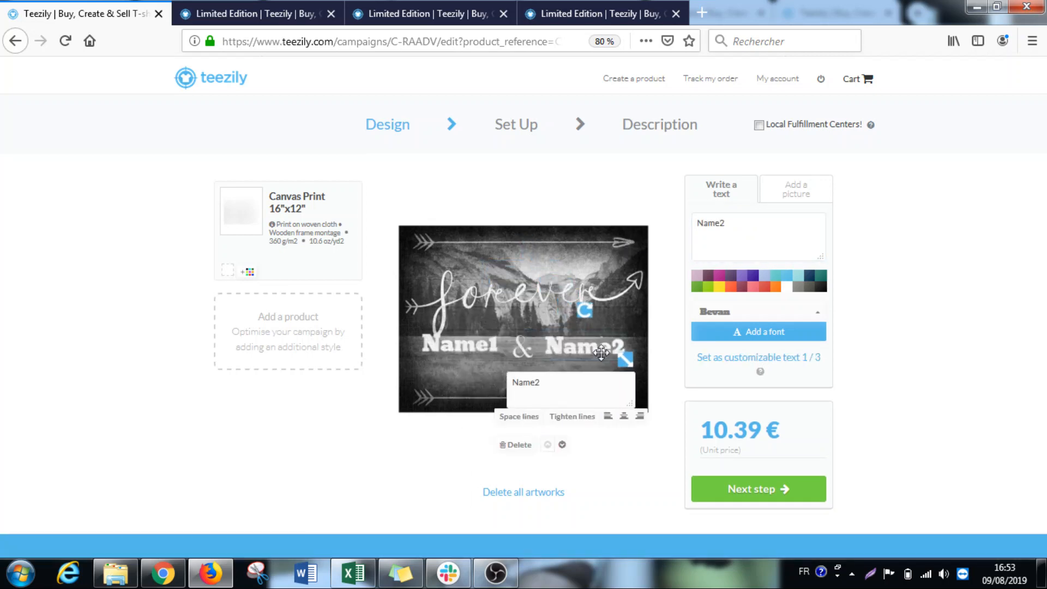
pyautogui.click(749, 363)
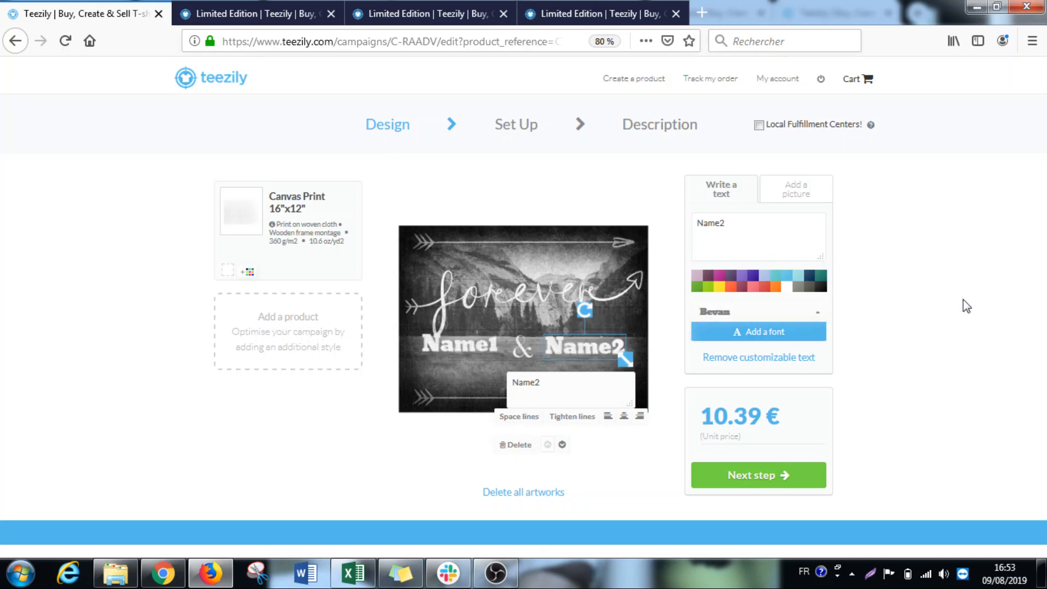
# - Continue to the campaign set-up, set the currency to $, and proceed to the Description stage
pyautogui.click(812, 188)
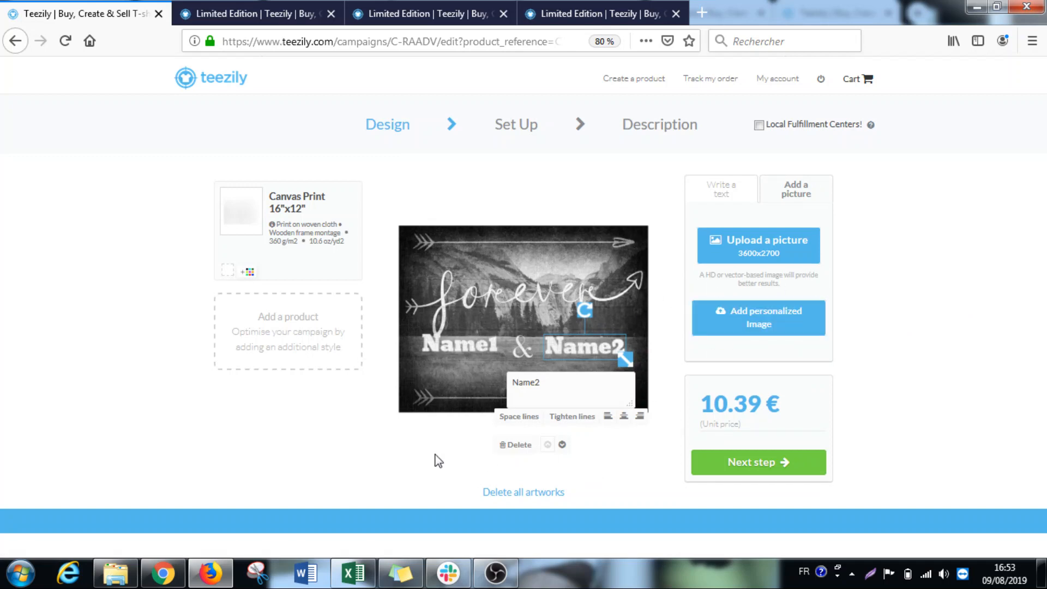
pyautogui.click(381, 451)
pyautogui.click(758, 462)
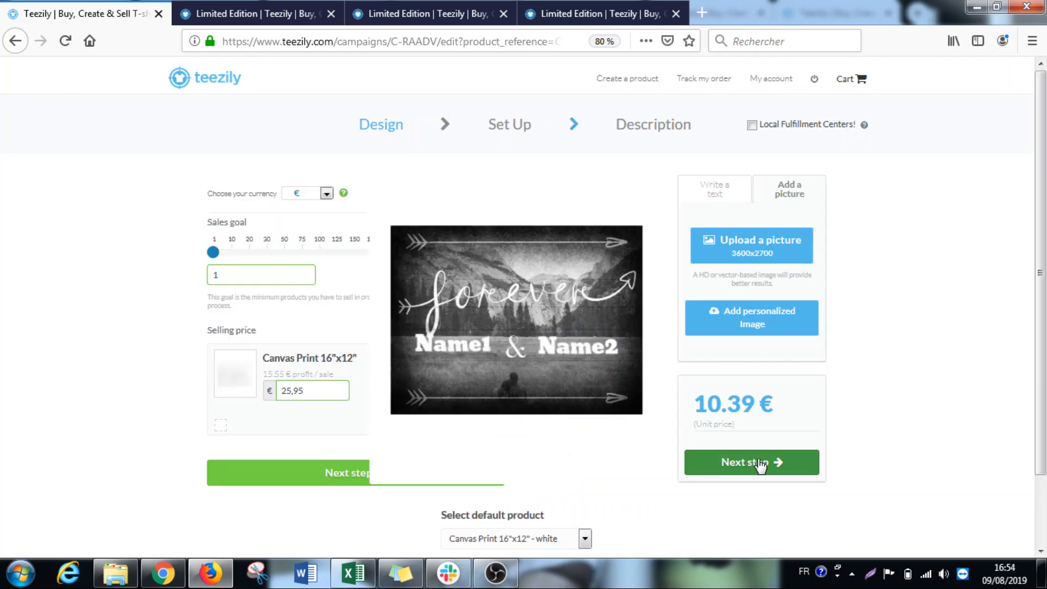
pyautogui.click(299, 196)
pyautogui.click(291, 243)
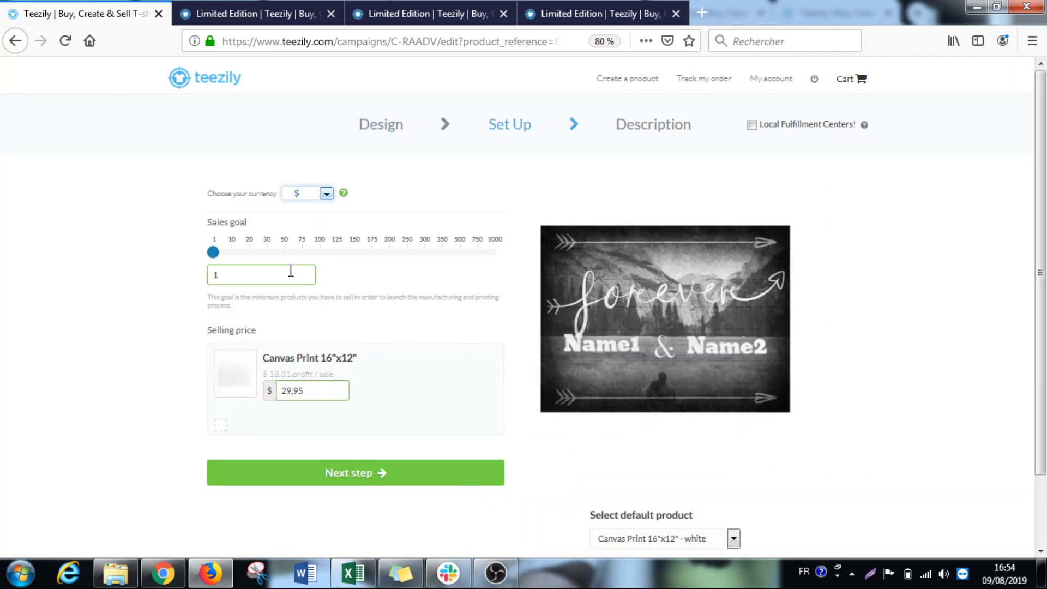
pyautogui.click(390, 481)
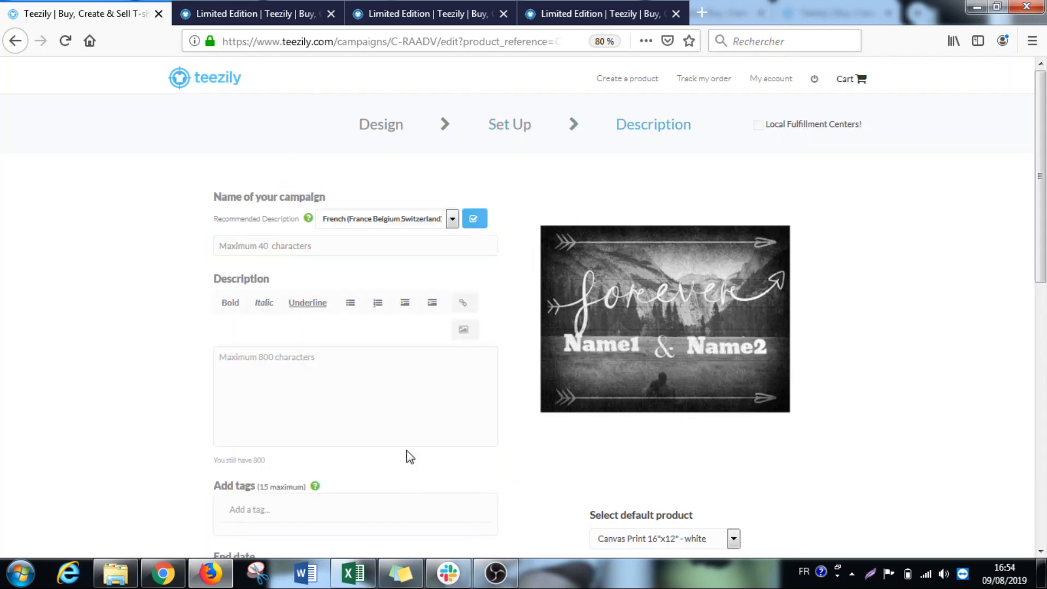
# - Fill the campaign name and description with the recommended English (USA) text
pyautogui.click(452, 218)
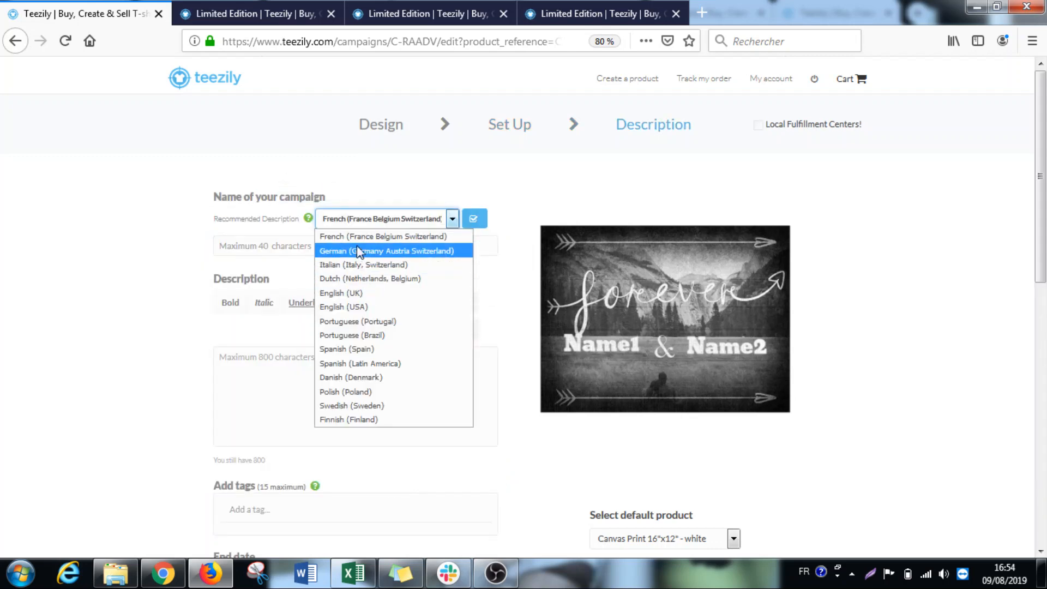
pyautogui.click(355, 307)
pyautogui.click(474, 219)
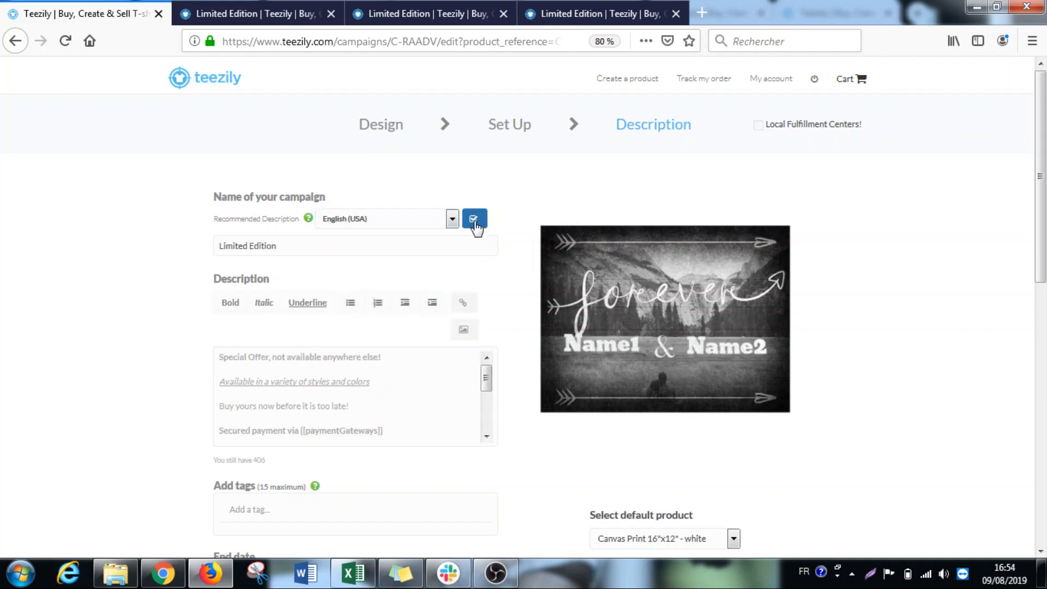
pyautogui.click(278, 246)
# - Turn off displaying the campaign in Teezily's marketplace
pyautogui.scroll(-8, 191, 302)
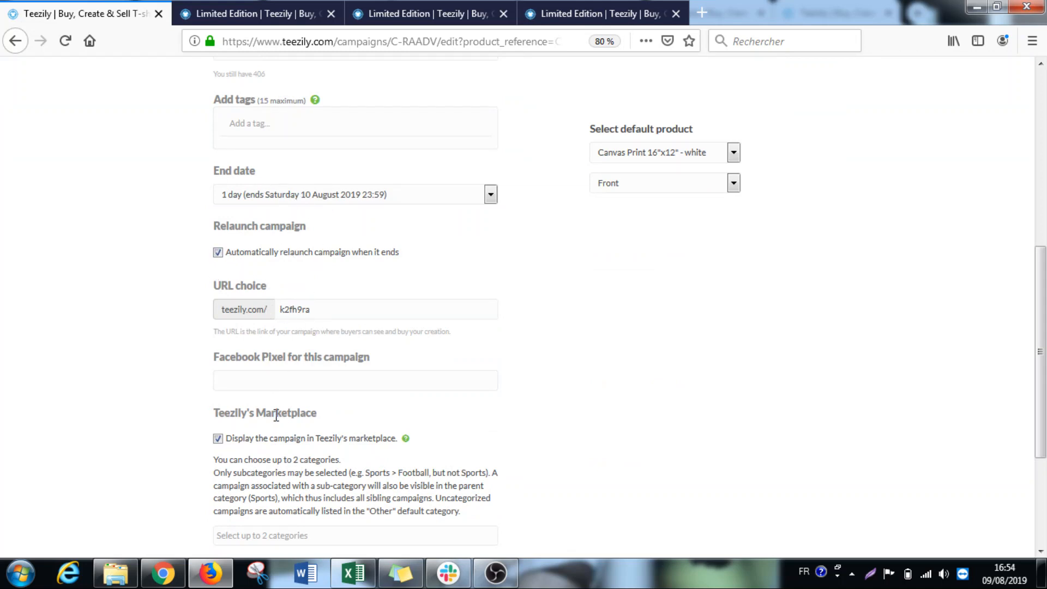
pyautogui.click(282, 438)
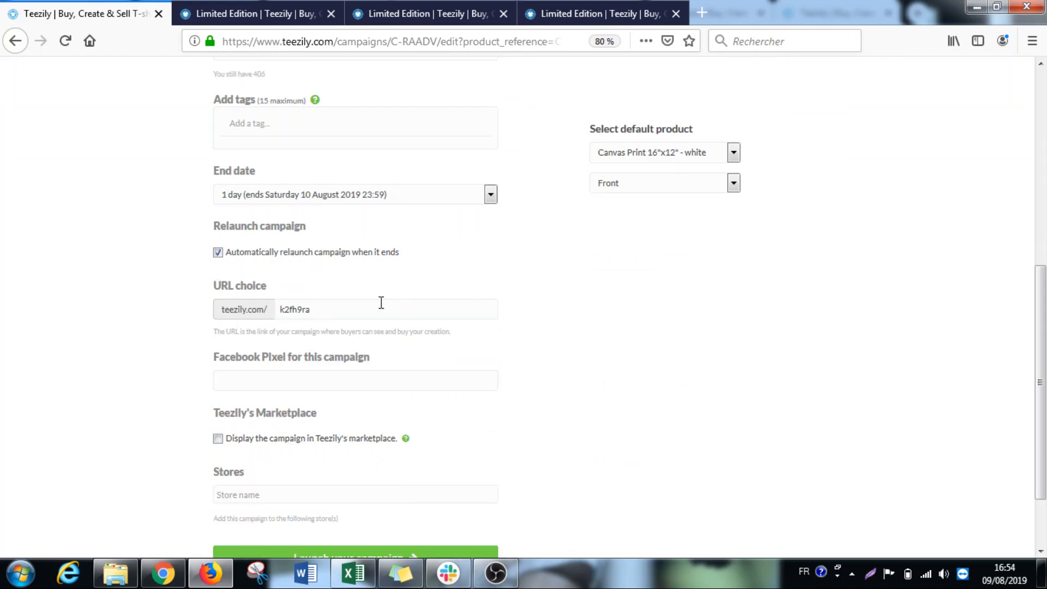
pyautogui.scroll(-2, 384, 327)
# - On the published forever canvas page, enter a first name in each of the two customization fields, apply them, and view the personalized preview
pyautogui.click(416, 11)
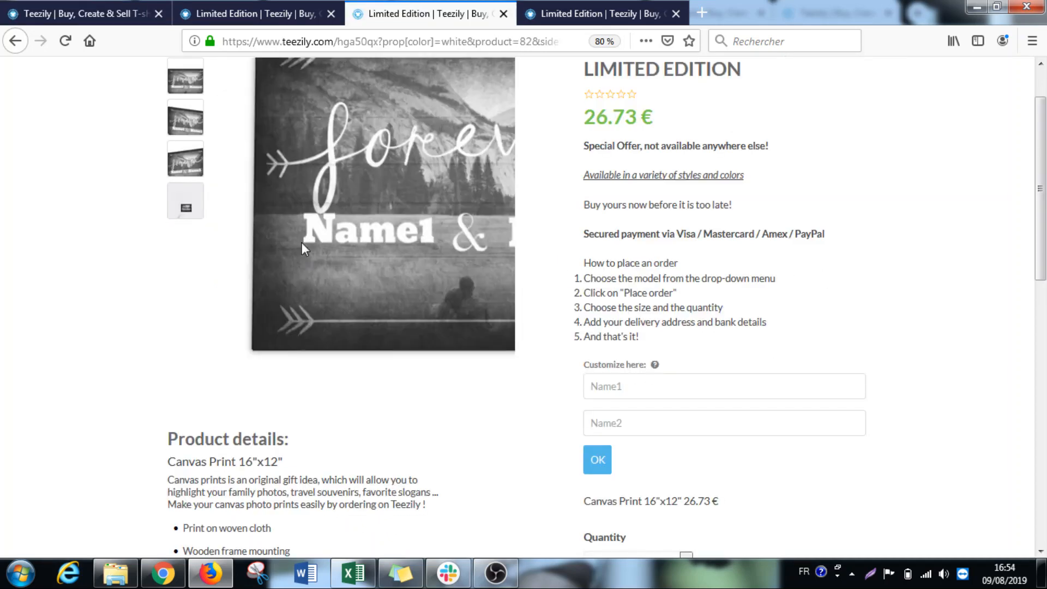
pyautogui.click(631, 382)
pyautogui.click(632, 423)
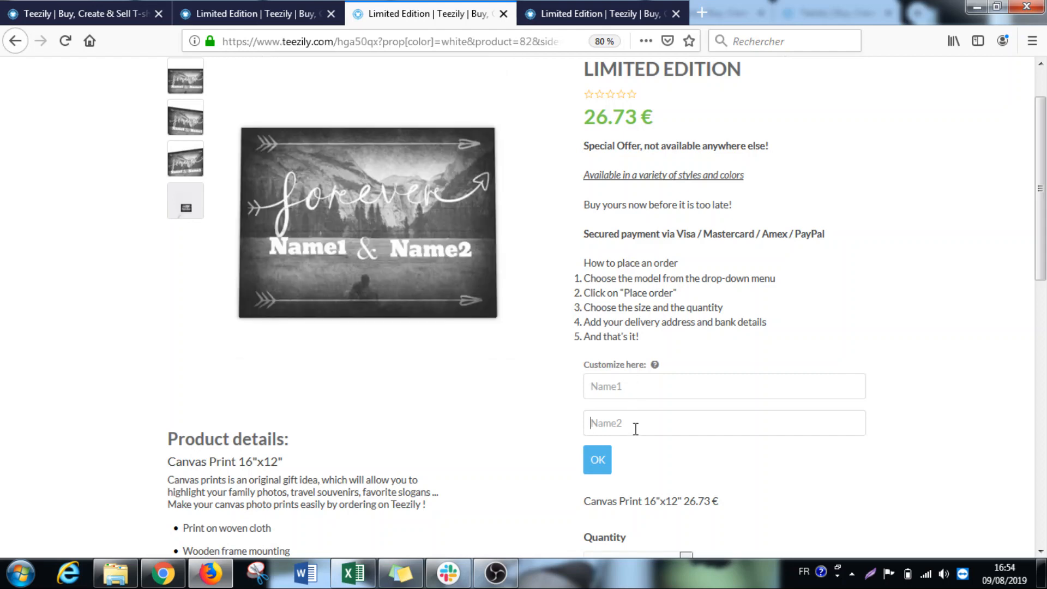
pyautogui.click(634, 385)
pyautogui.click(631, 421)
pyautogui.write('P')
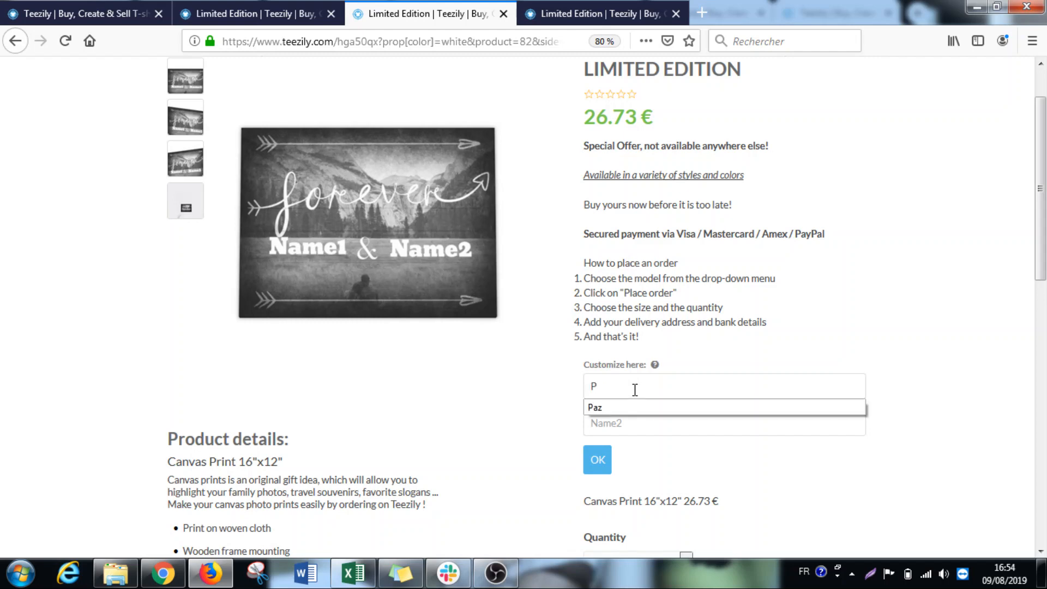
pyautogui.write('az')
pyautogui.press('Tab')
pyautogui.write('Angel')
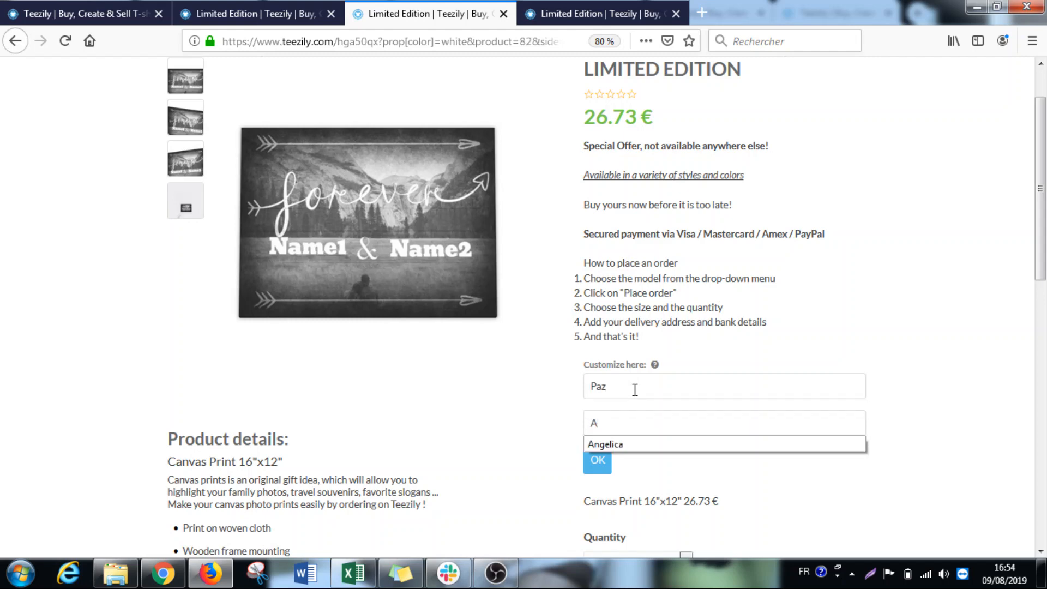
pyautogui.click(709, 444)
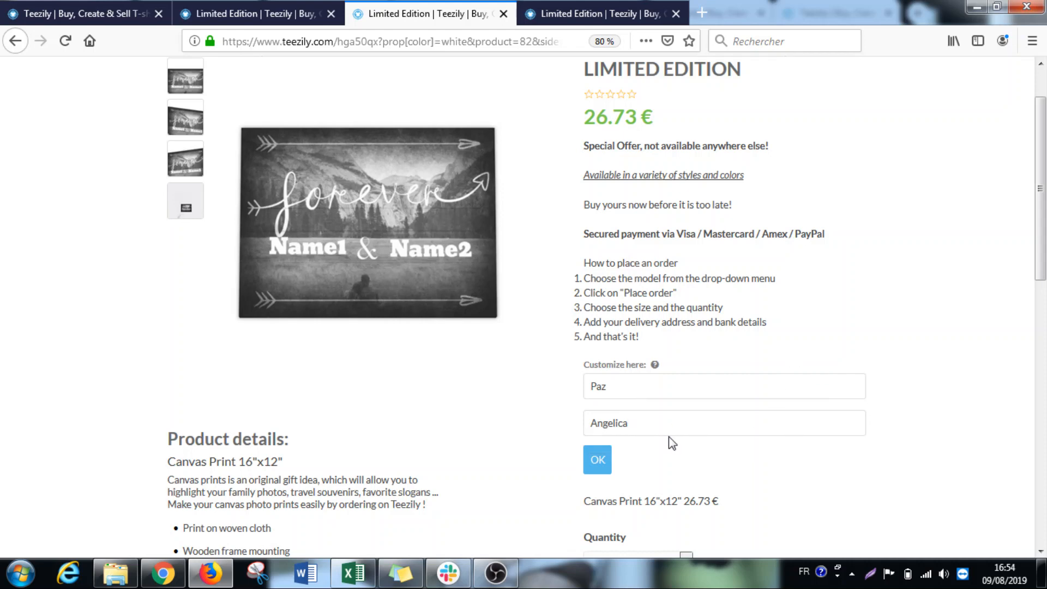
pyautogui.click(598, 460)
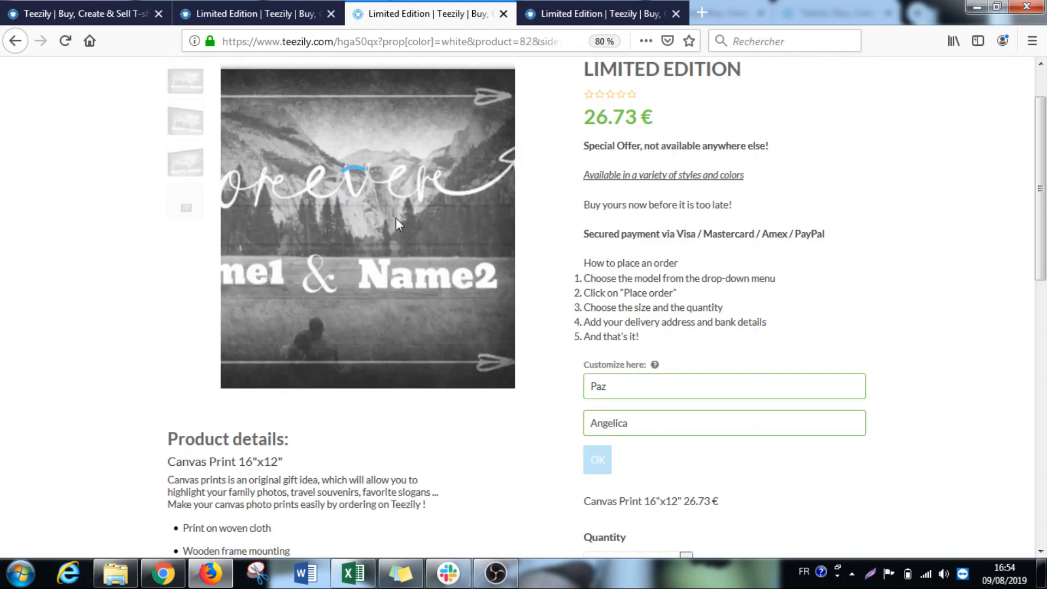
pyautogui.click(595, 22)
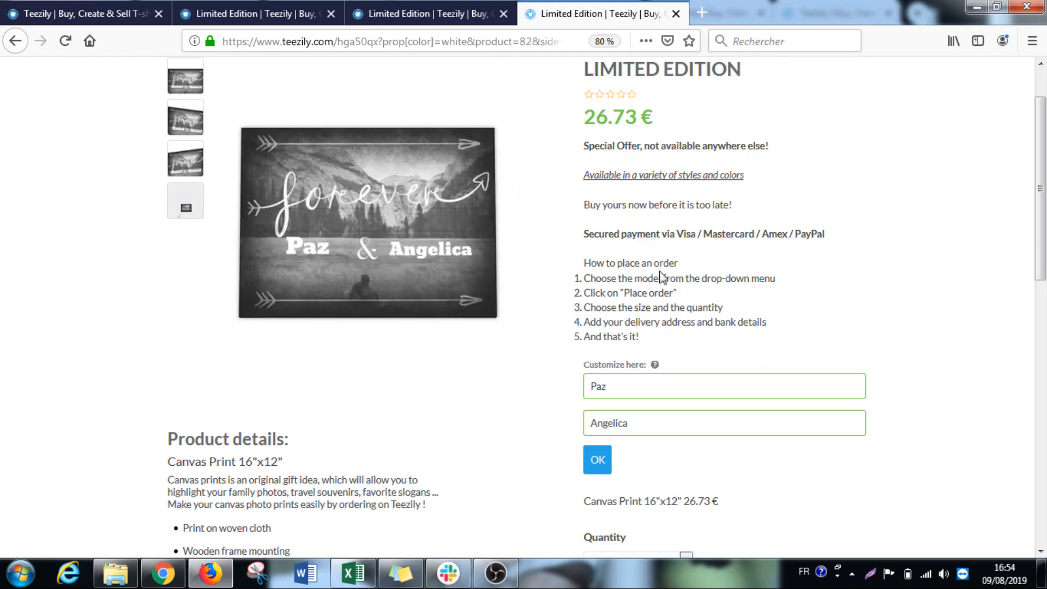
# - Return to the campaign's Design stage, add a personalized image placeholder, shrink it, and place it over the Name1 text
pyautogui.click(113, 19)
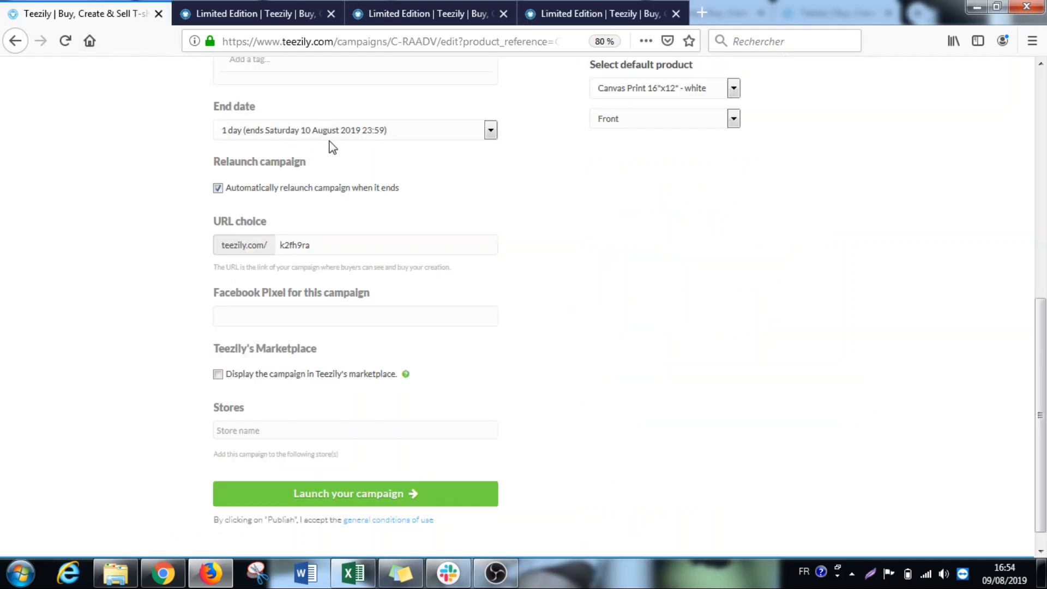
pyautogui.scroll(5, 566, 334)
pyautogui.scroll(4, 566, 333)
pyautogui.click(379, 124)
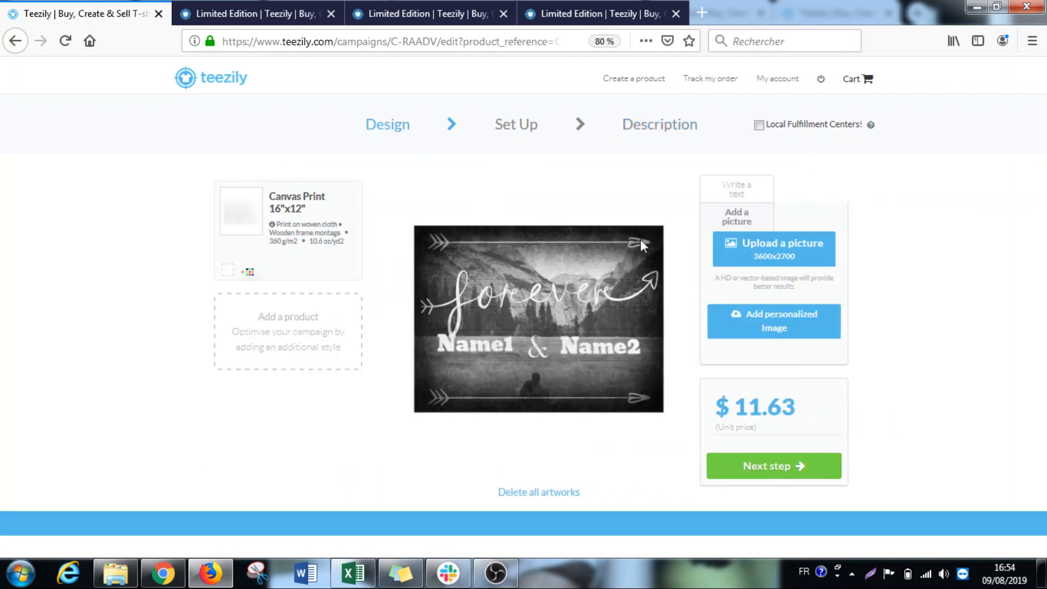
pyautogui.click(753, 324)
pyautogui.moveTo(605, 402); pyautogui.dragTo(540, 331)
pyautogui.moveTo(497, 301); pyautogui.dragTo(457, 355)
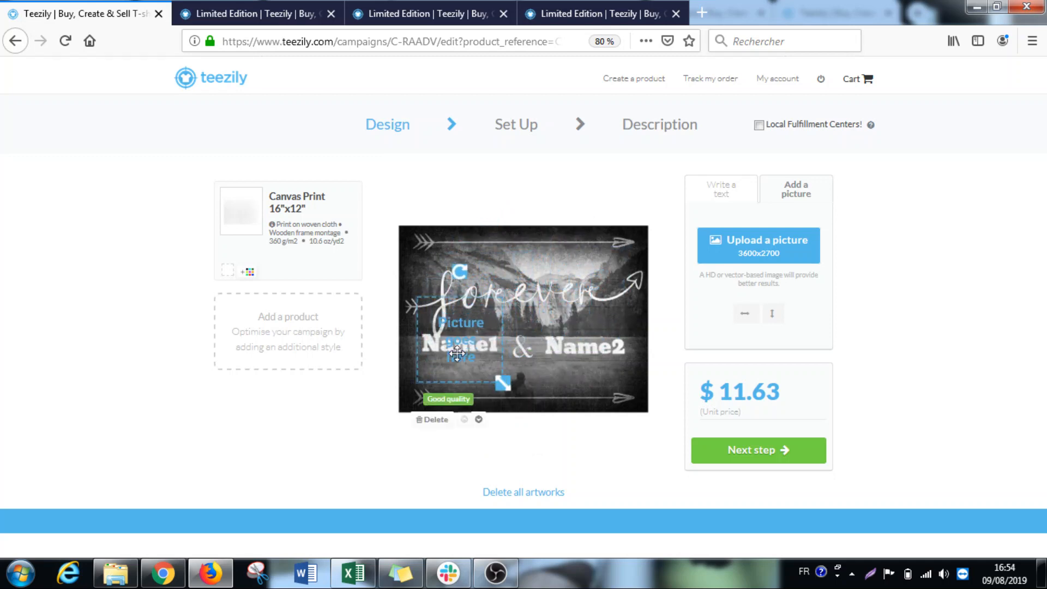
# - Open the published "I love my little Puppy" canvas page to examine its customizable picture area
pyautogui.click(248, 15)
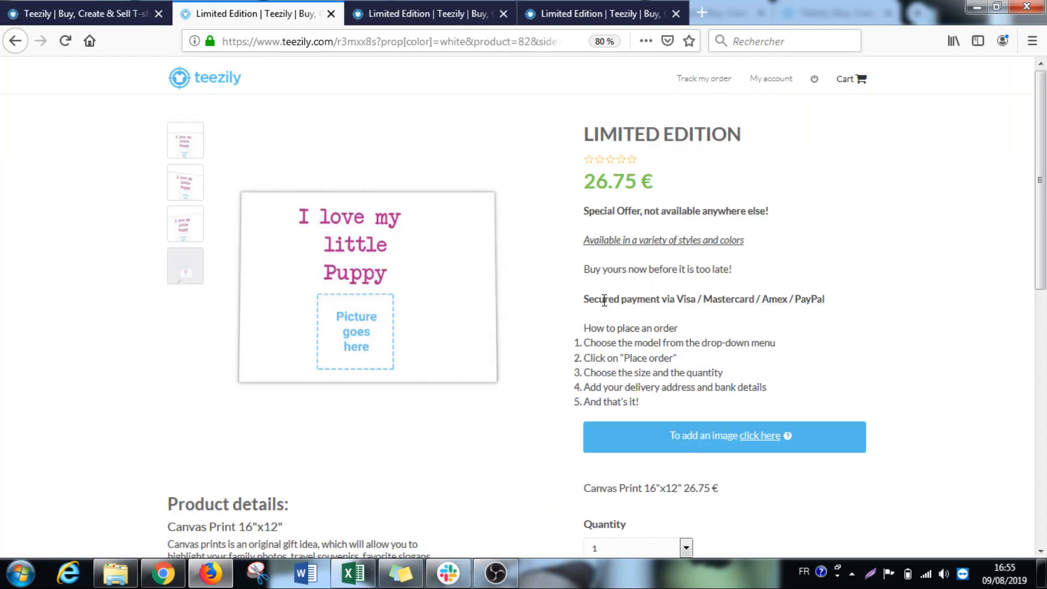